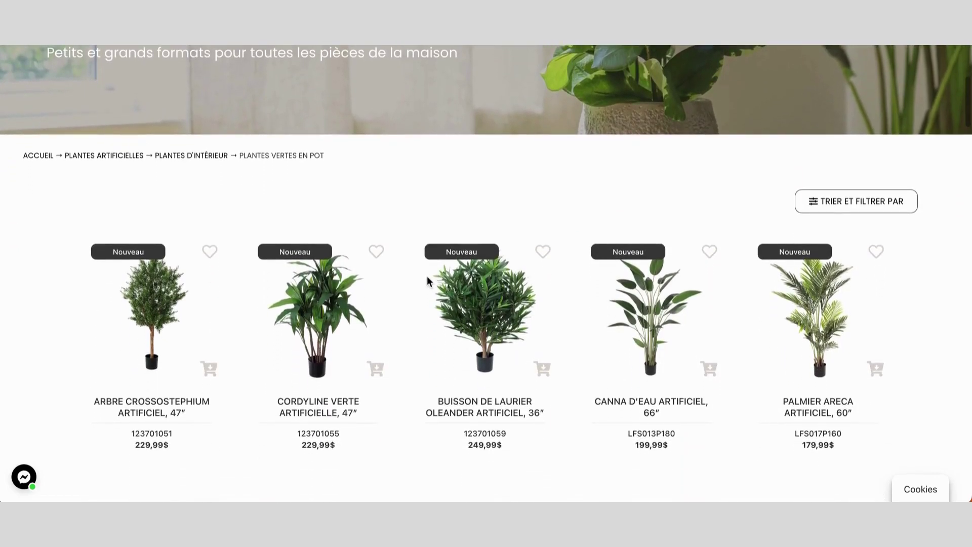
Open the product page of the Cordyline verte artificielle, 47" from the potted green plants category.
scroll(427, 279, down, 1)
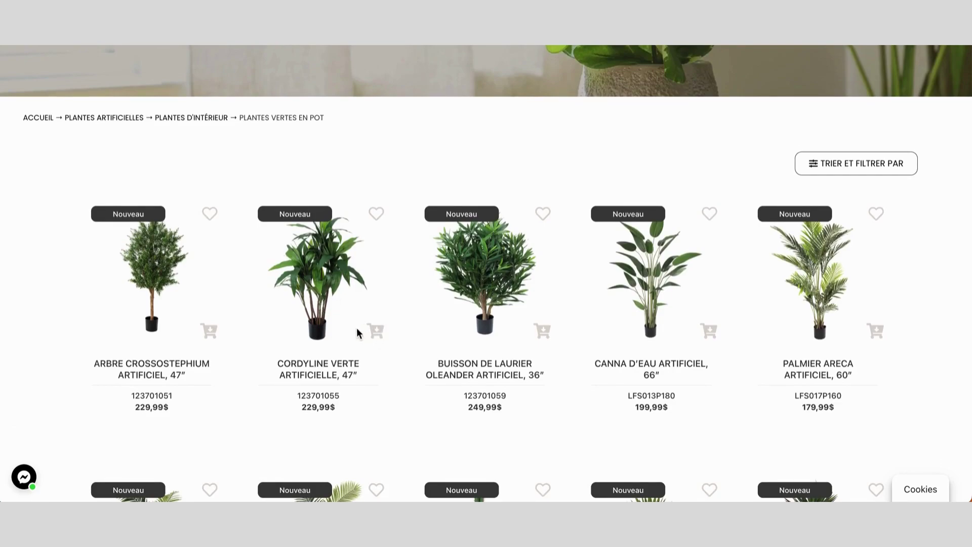
mouse_move(323, 305)
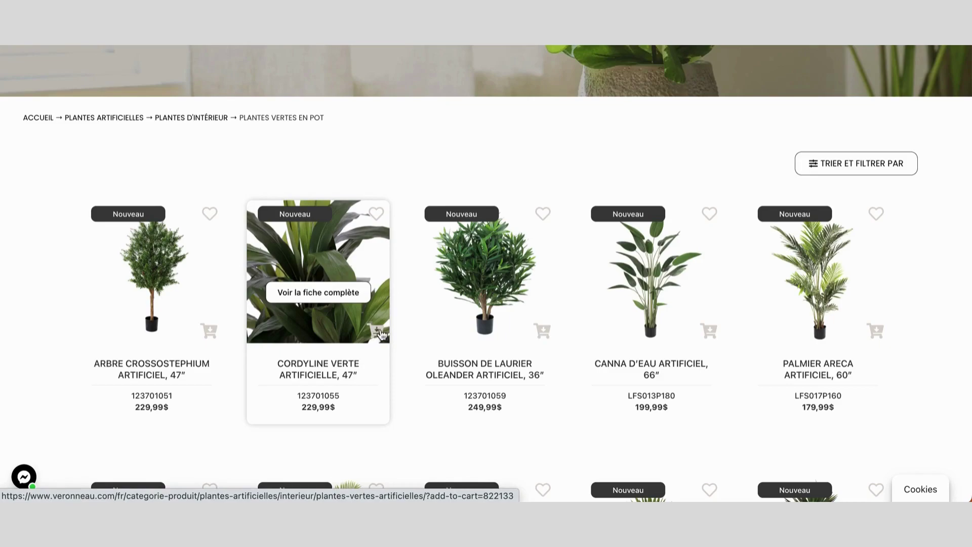
click(334, 305)
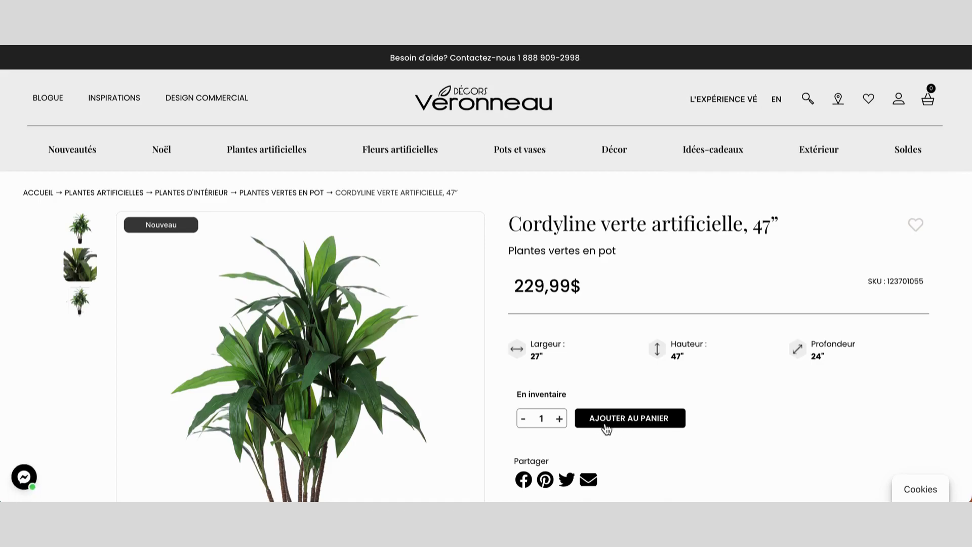
Set the Cordyline plant's quantity to 2 and add it to the cart.
scroll(562, 411, down, 1)
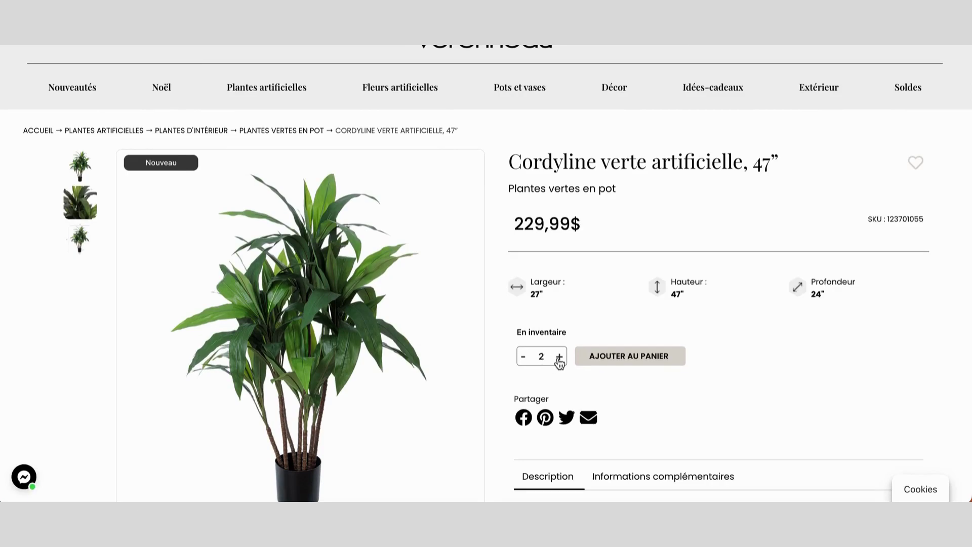
click(588, 362)
click(591, 362)
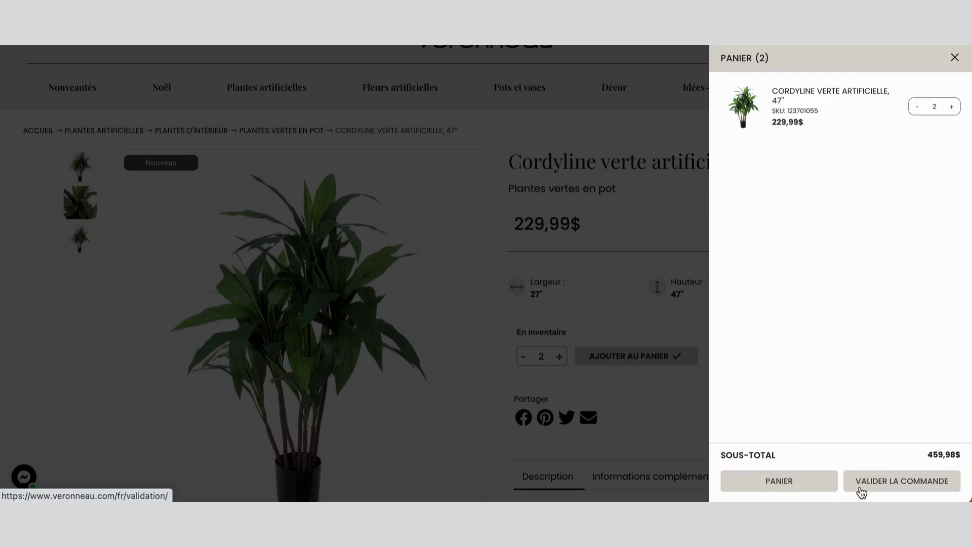
Open the full cart page, reduce the Cordyline plant's quantity to 1 and update the cart.
click(823, 489)
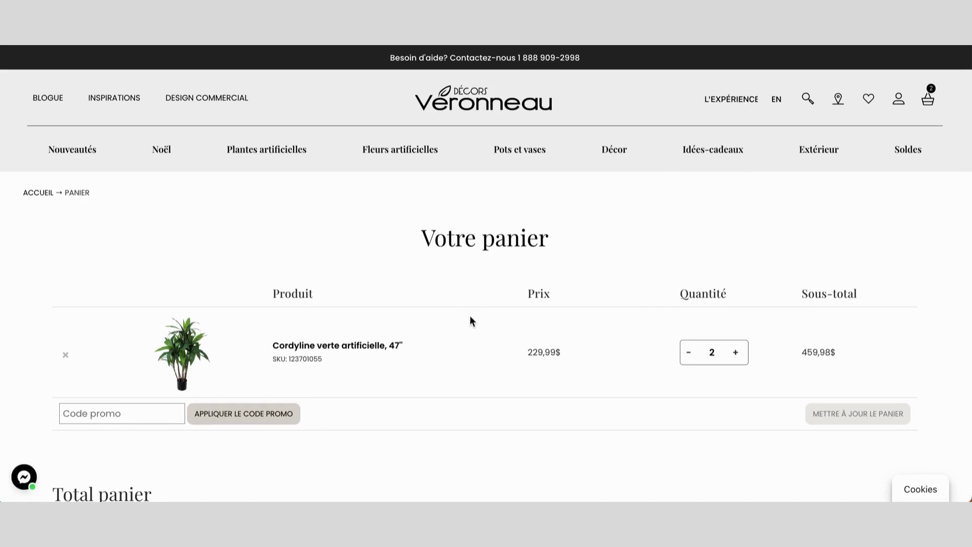
scroll(466, 315, down, 1)
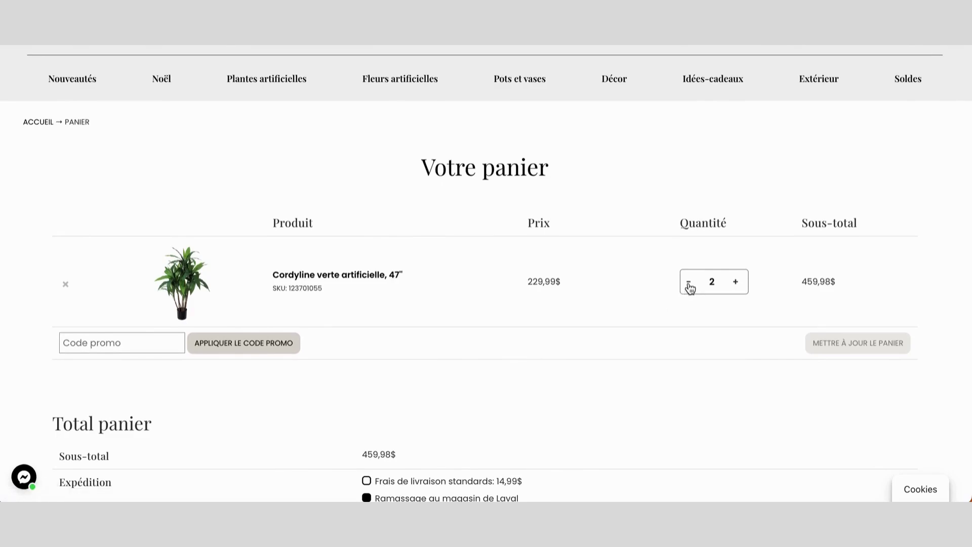
click(690, 286)
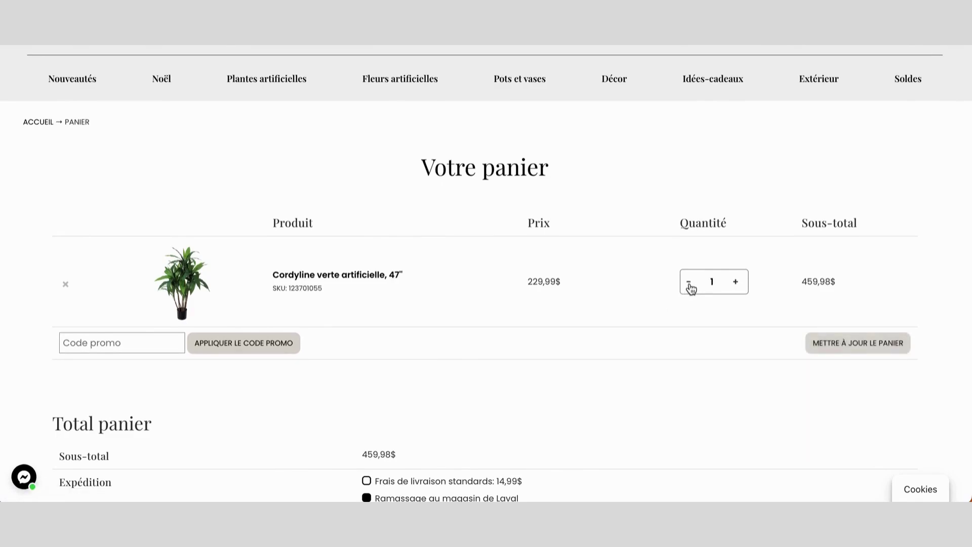
click(820, 344)
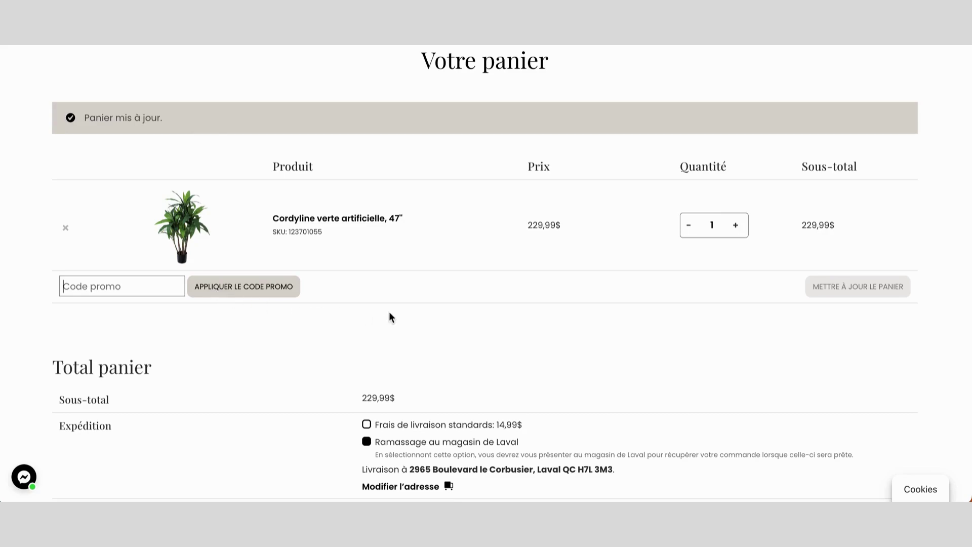
Choose standard delivery (Frais de livraison standards) as the shipping method and proceed to order validation.
scroll(389, 311, down, 3)
scroll(389, 310, down, 1)
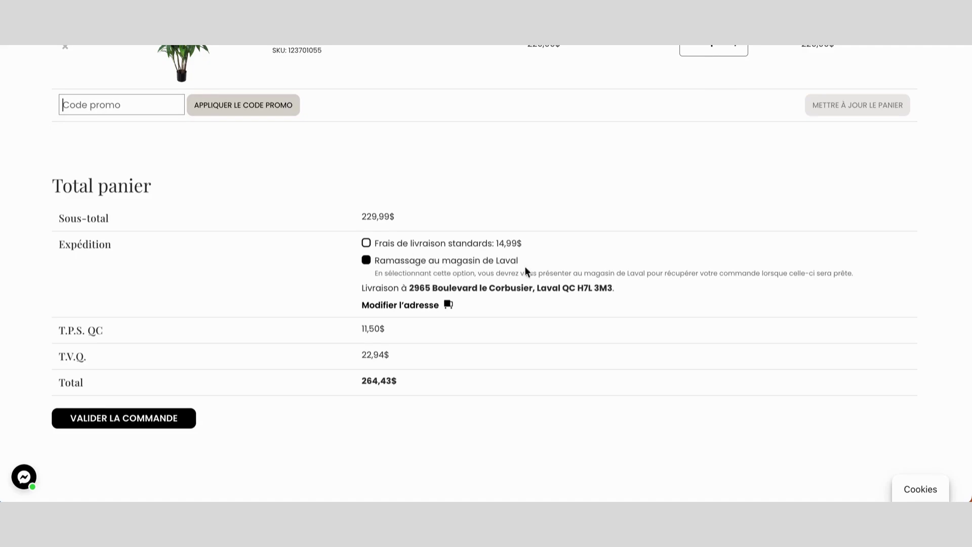
click(367, 245)
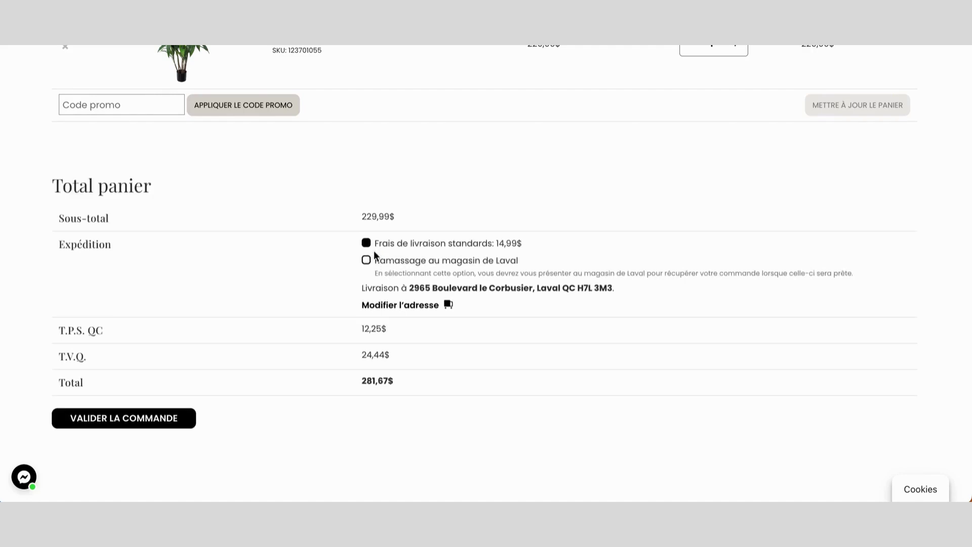
scroll(330, 316, down, 1)
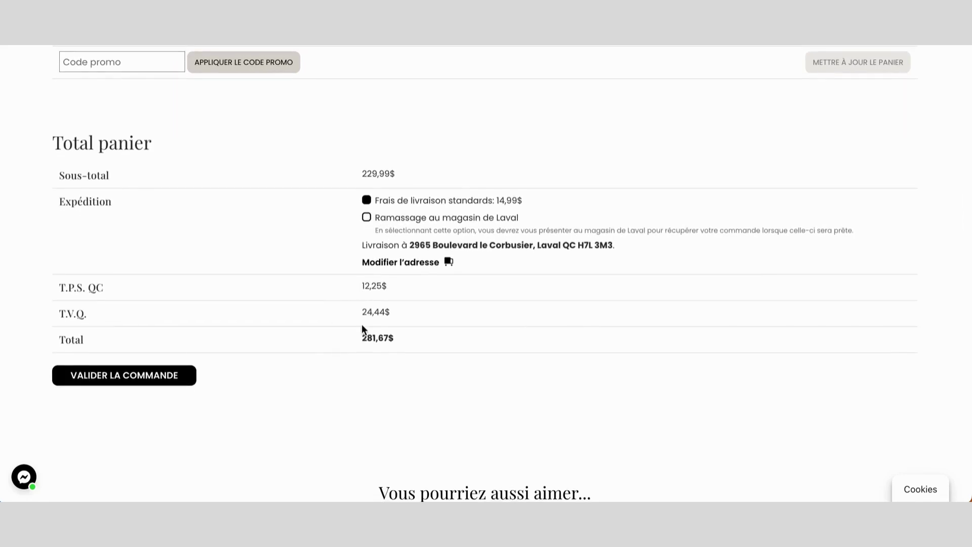
scroll(362, 330, down, 1)
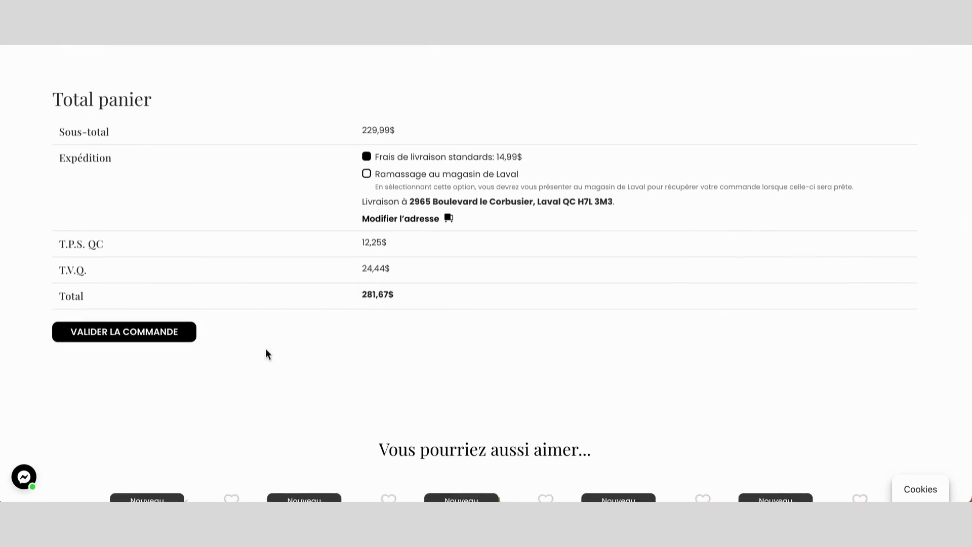
scroll(139, 341, down, 1)
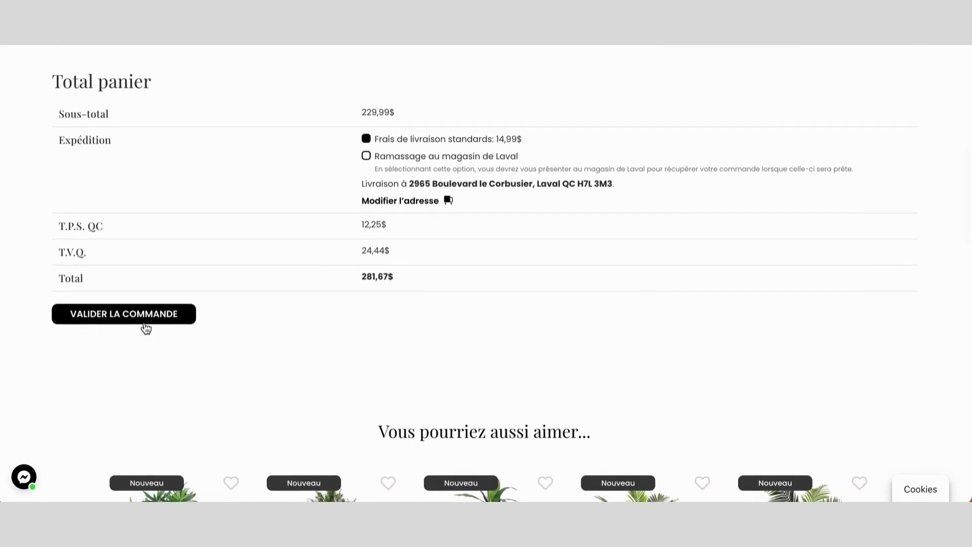
click(147, 324)
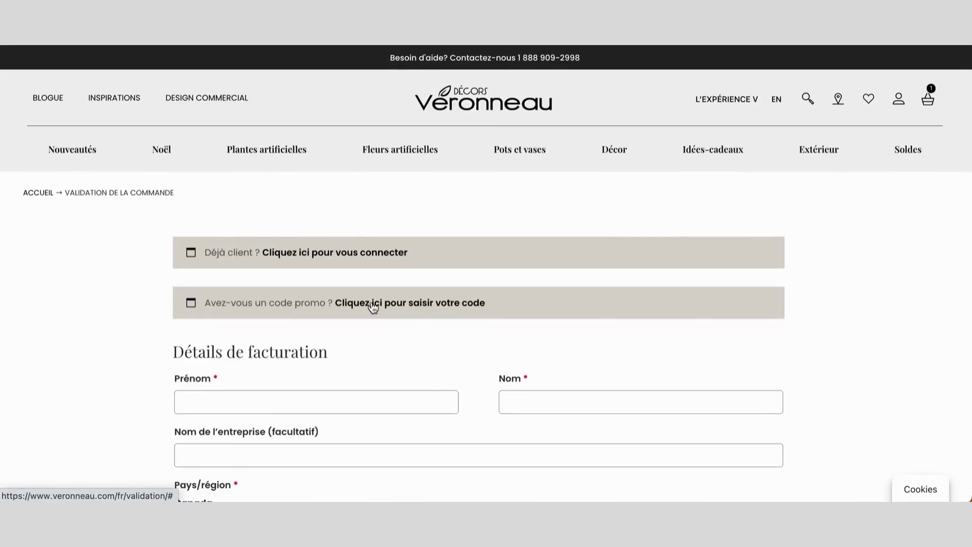
Fill in the customer's first name and last name in the billing details.
scroll(360, 281, down, 1)
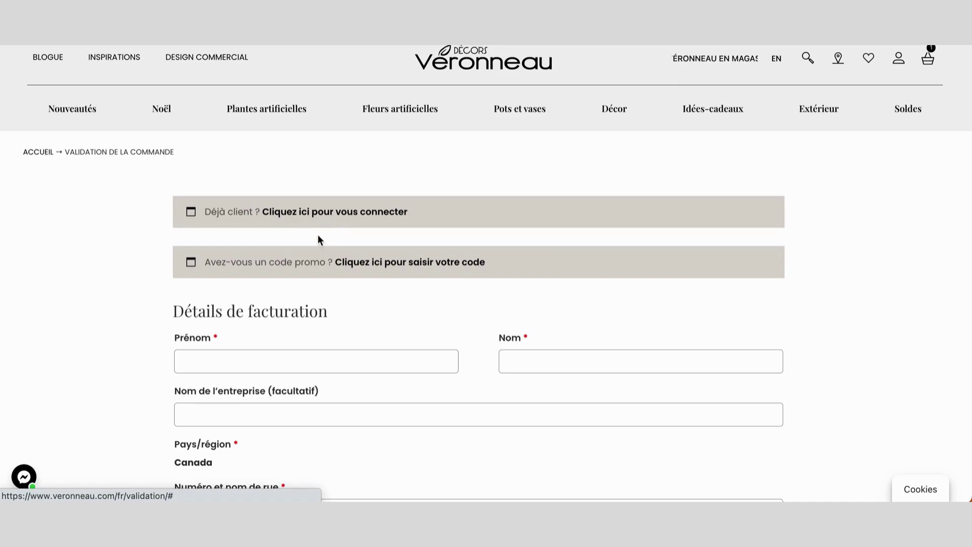
scroll(319, 232, down, 1)
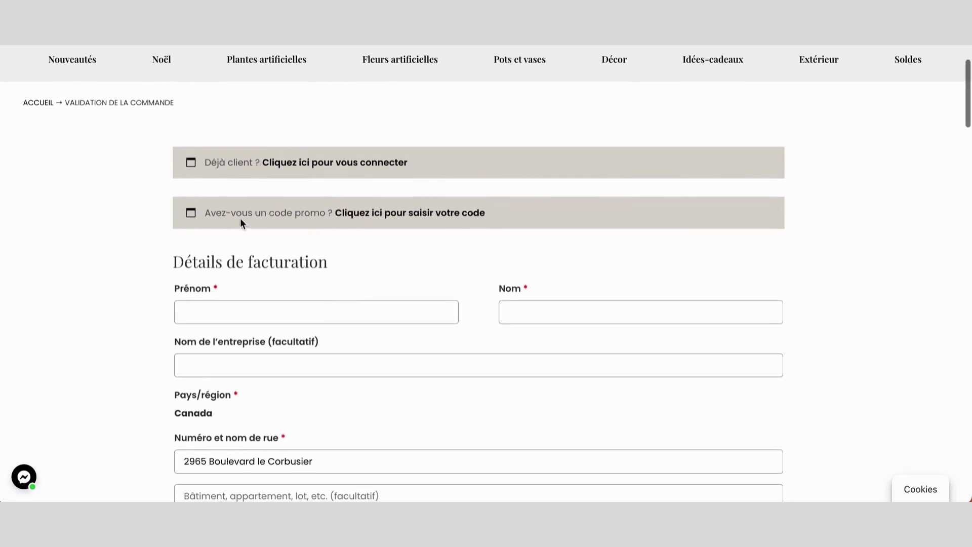
drag(217, 217, 320, 217)
click(371, 227)
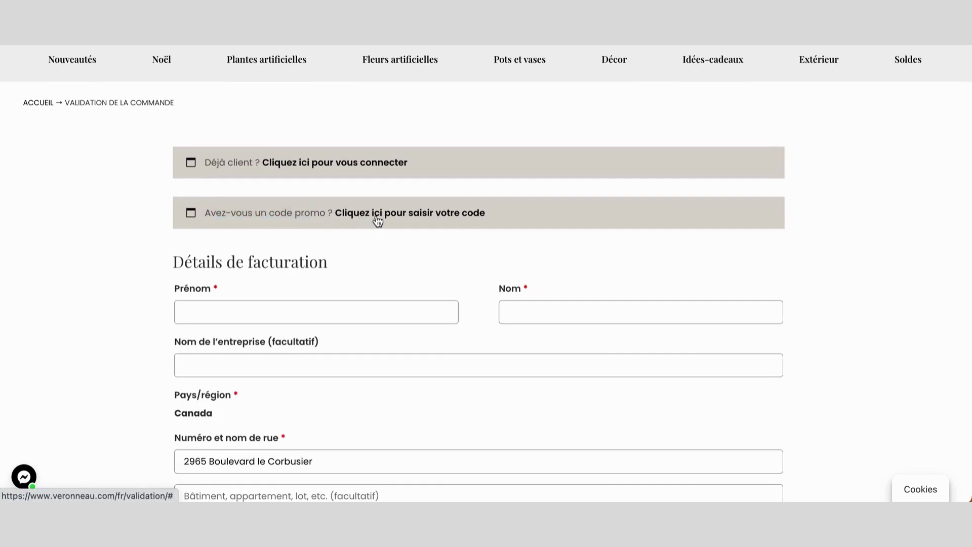
scroll(386, 251, down, 2)
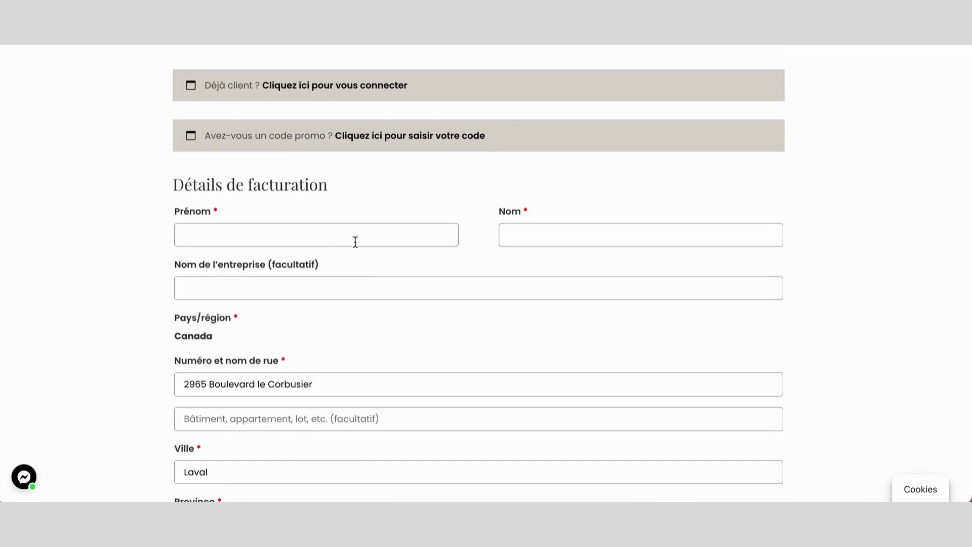
text(Décors)
click(512, 240)
text(Véronneau)
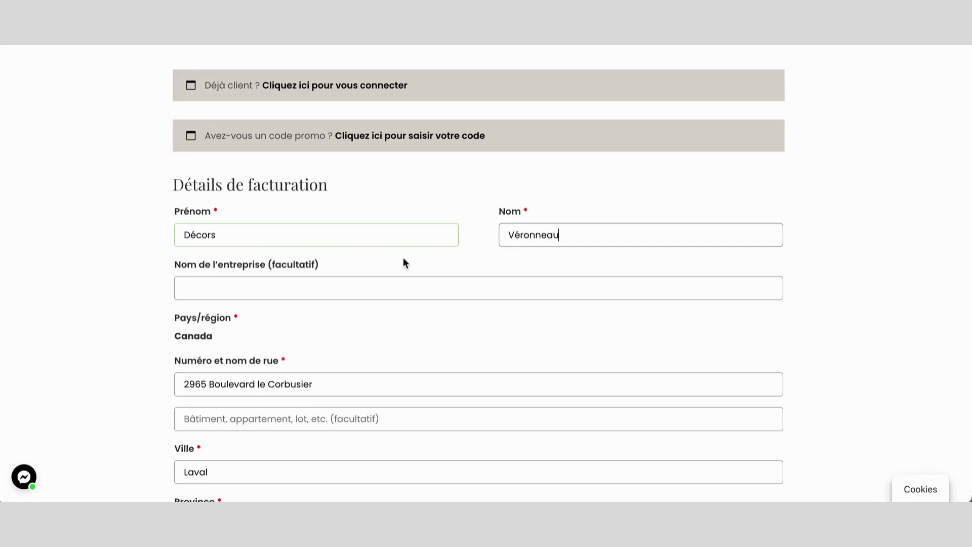
Leave the optional company name empty and accept the suggested Laval street address for billing.
scroll(404, 258, down, 1)
click(288, 258)
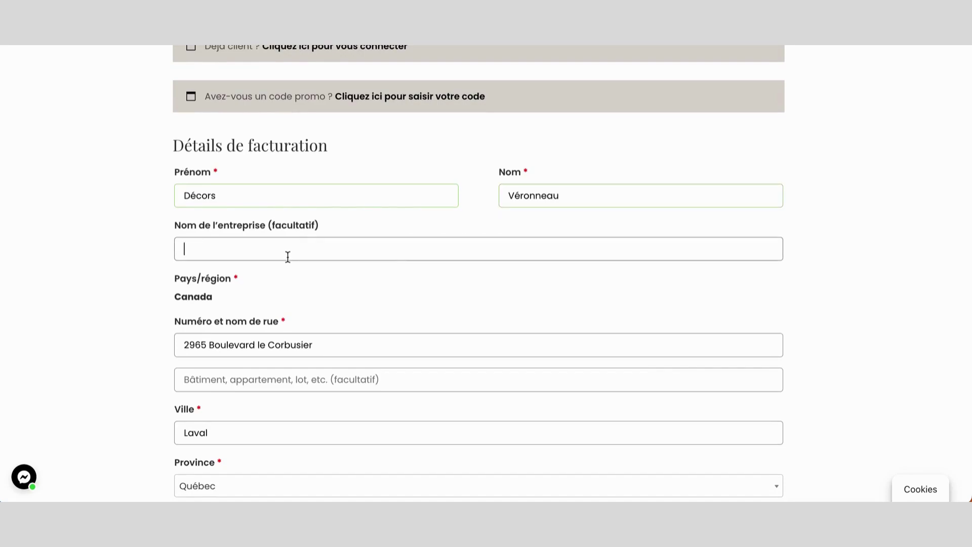
scroll(294, 253, down, 5)
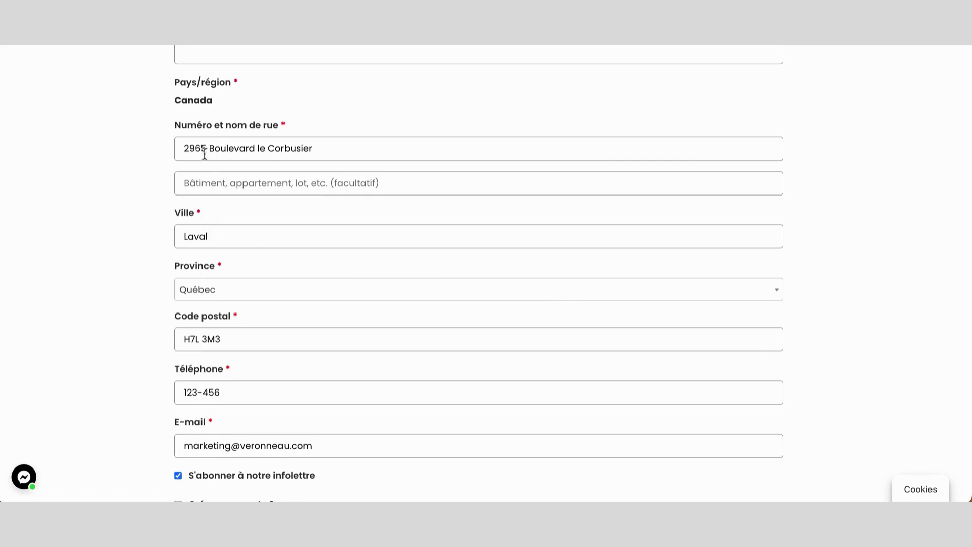
click(307, 156)
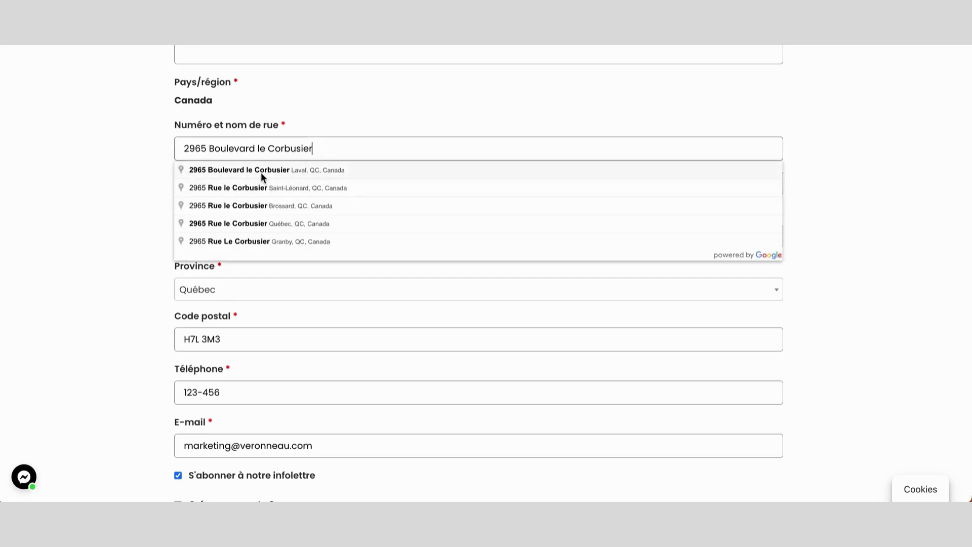
click(221, 172)
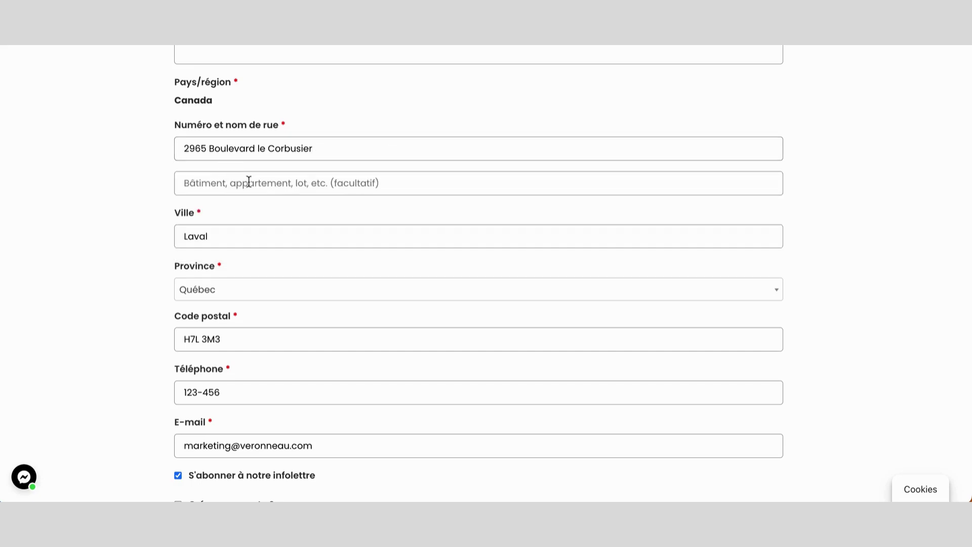
Try the account creation option below the billing contact details and turn it off again.
scroll(253, 216, down, 2)
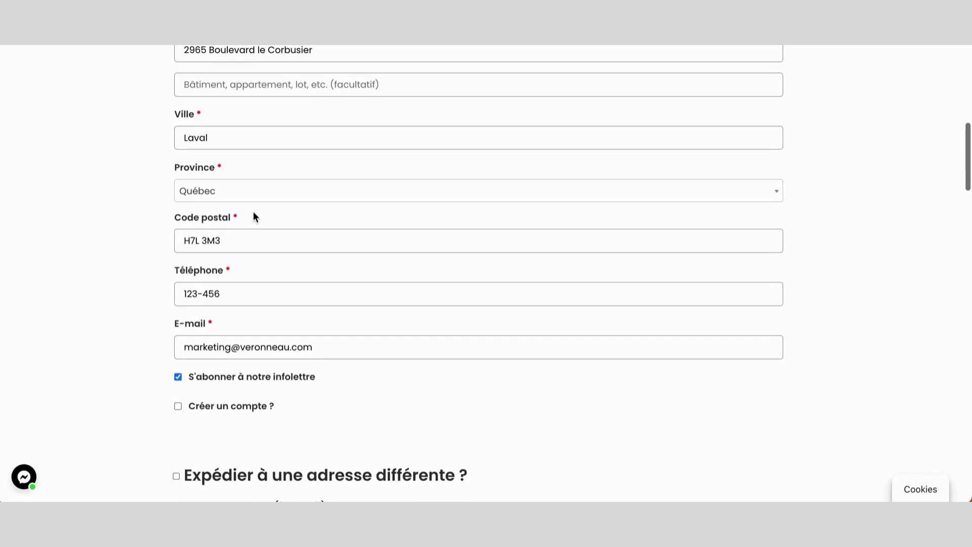
scroll(253, 216, down, 1)
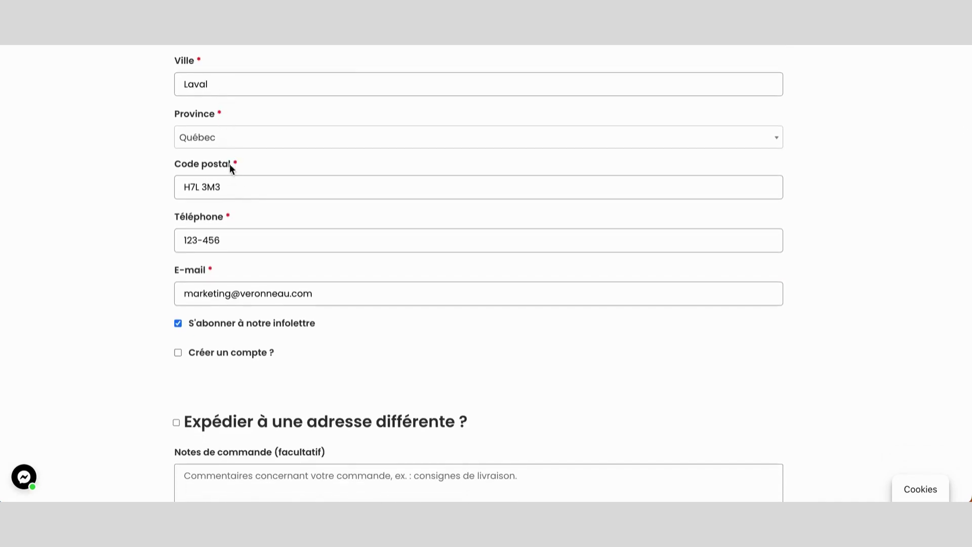
scroll(227, 234, down, 1)
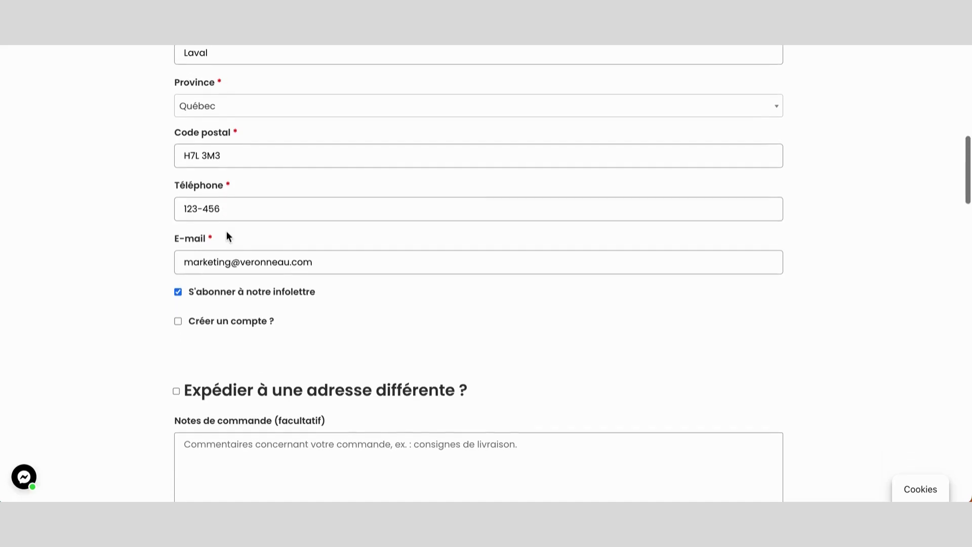
scroll(307, 234, down, 1)
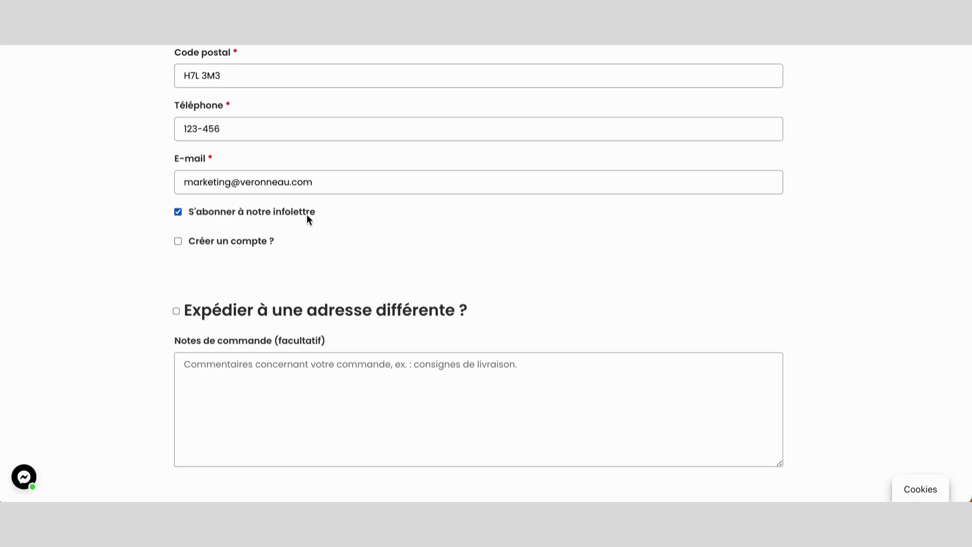
scroll(280, 220, down, 2)
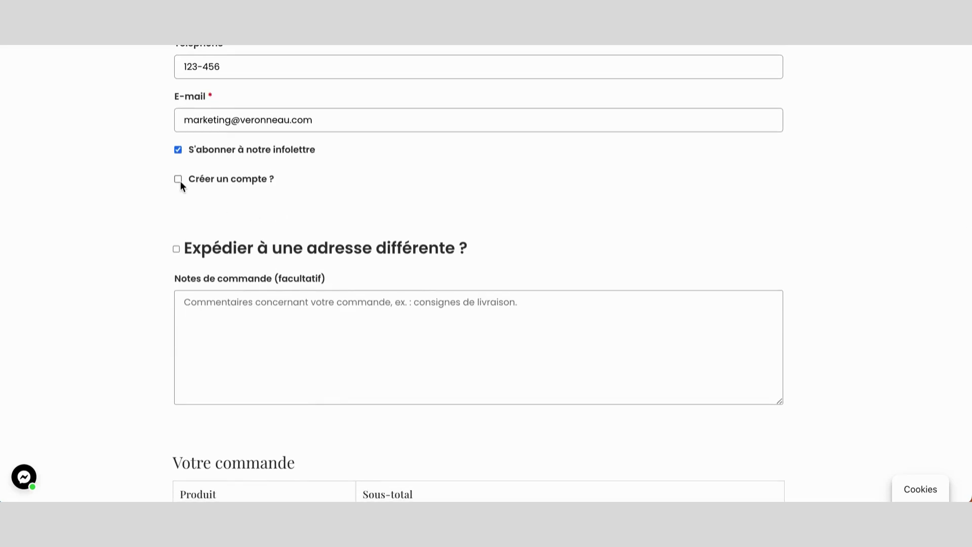
scroll(181, 183, down, 1)
click(179, 168)
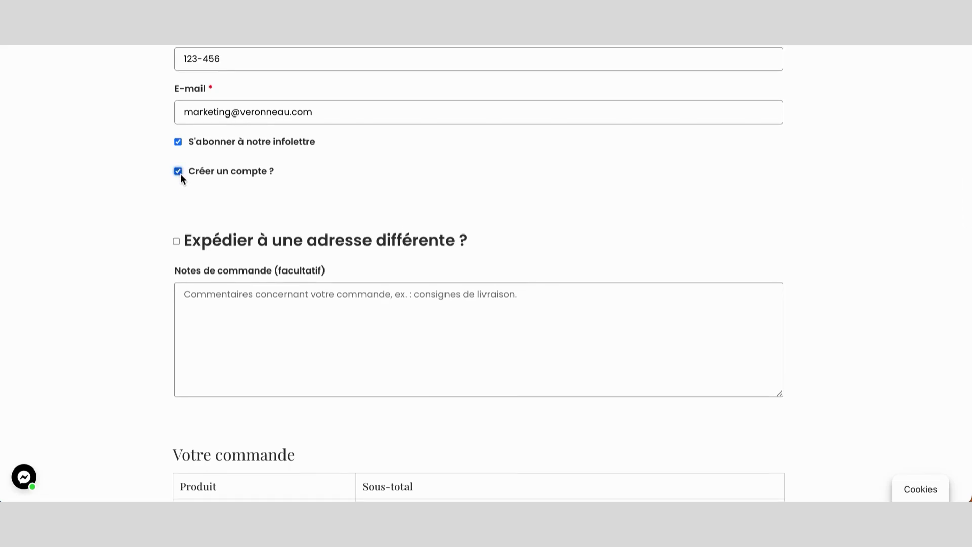
scroll(181, 175, up, 1)
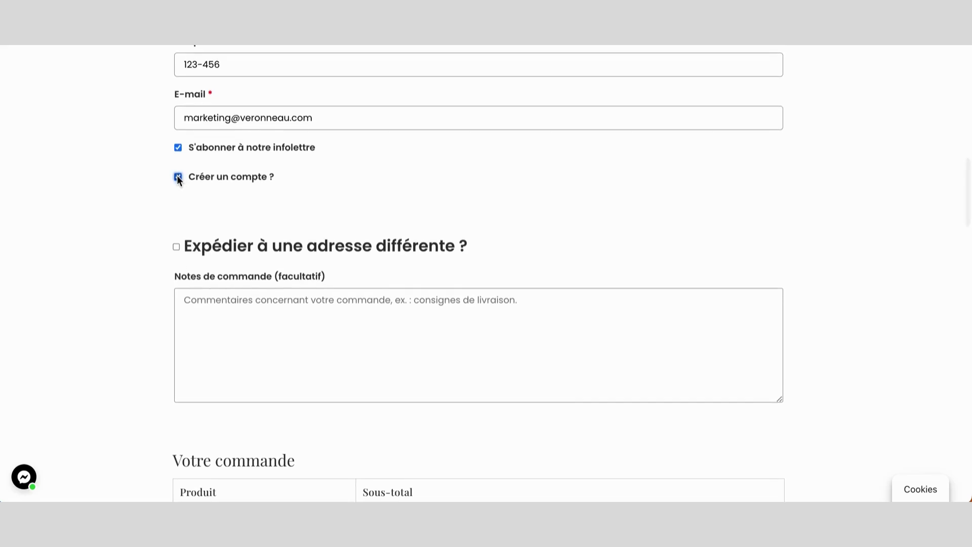
click(177, 176)
Try the option to ship to a different address and turn it off again.
scroll(278, 223, down, 3)
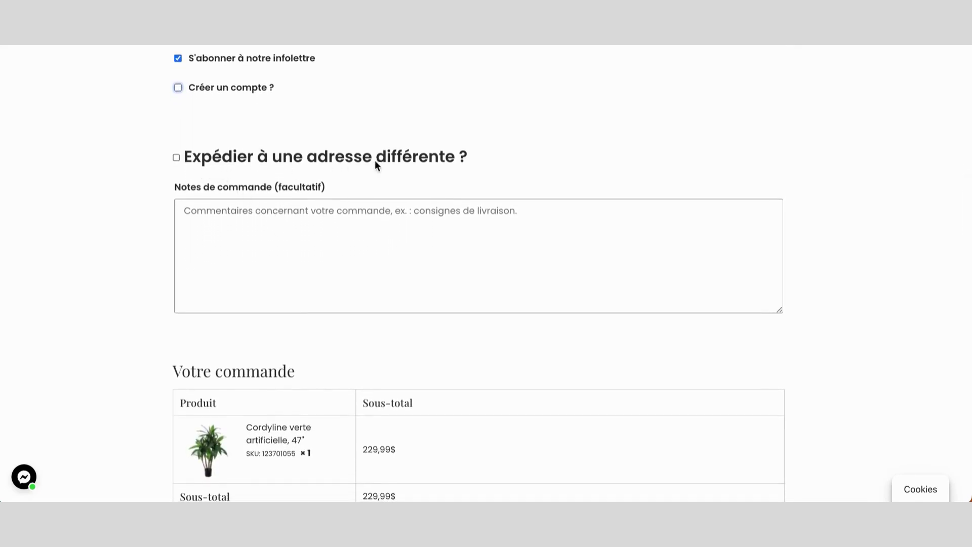
click(177, 158)
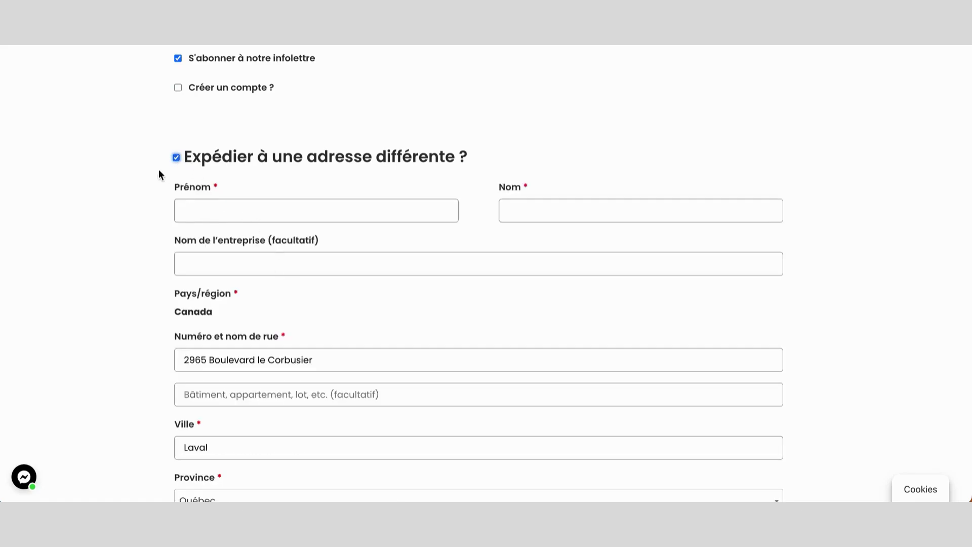
click(176, 159)
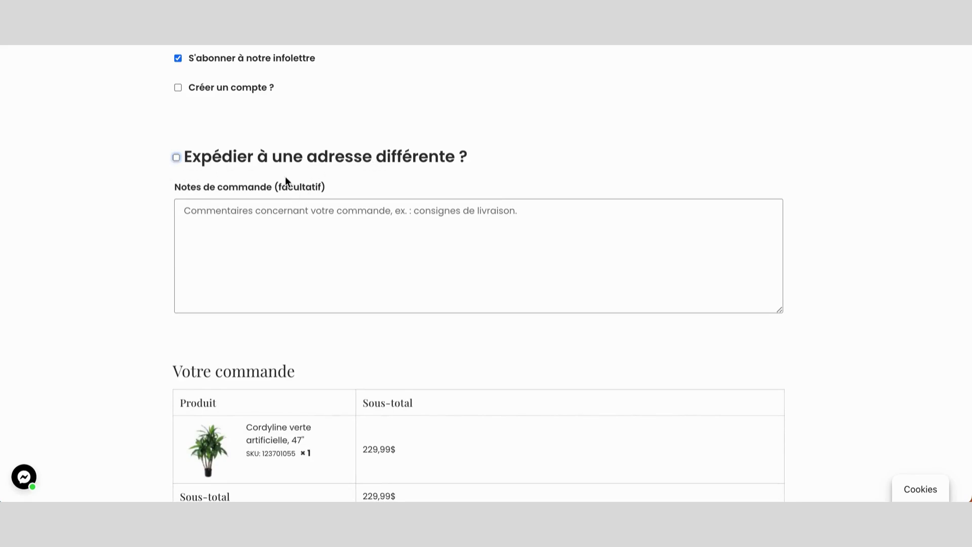
Check the optional order notes field, then review the order summary's product, shipping options, taxes and total.
click(243, 210)
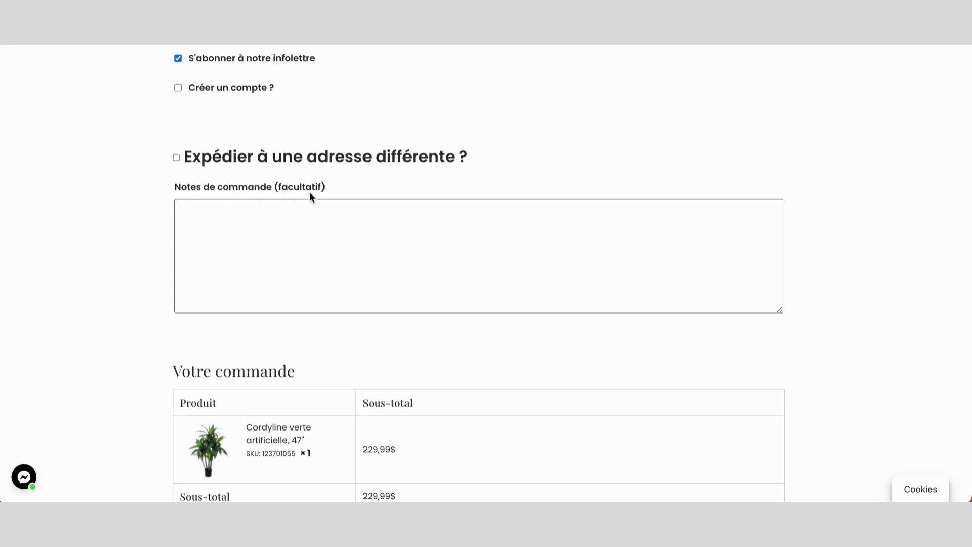
scroll(266, 228, down, 1)
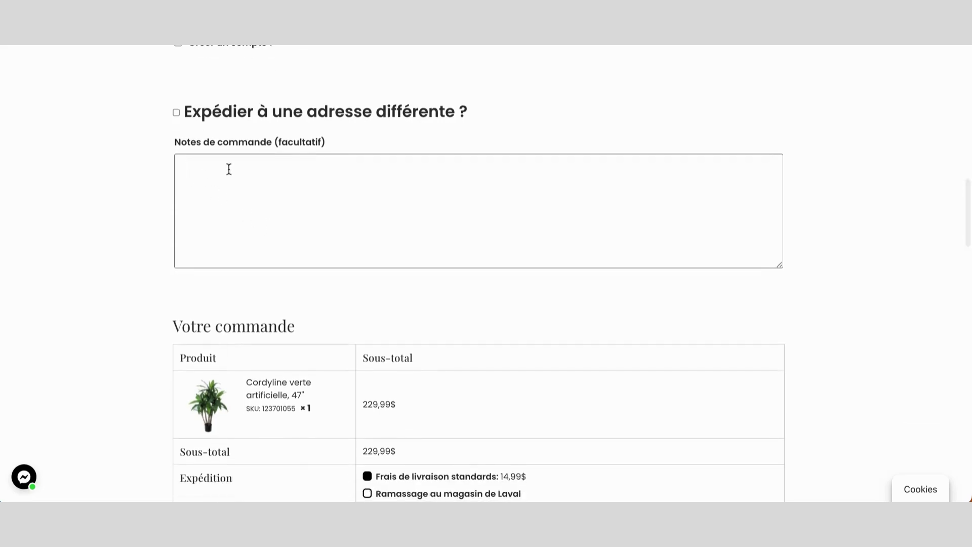
scroll(272, 220, down, 3)
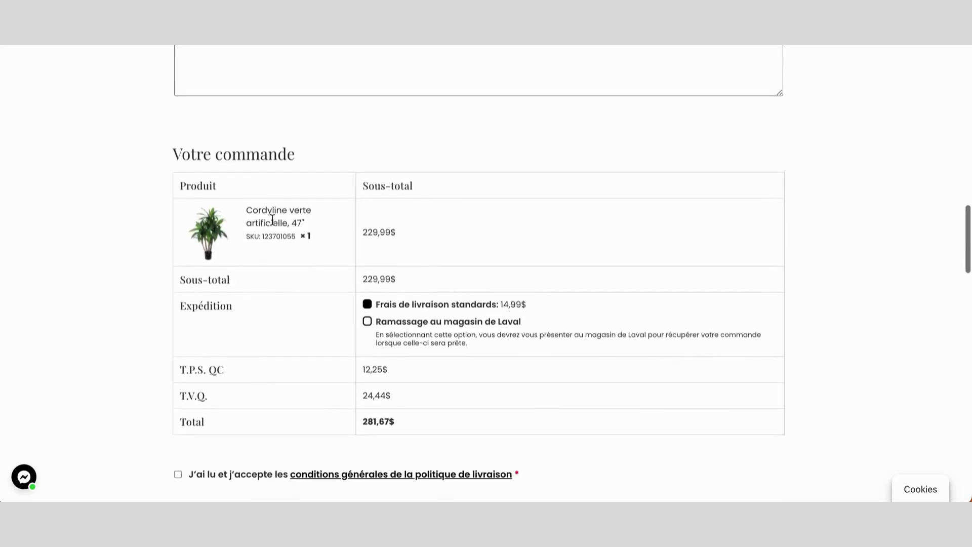
scroll(272, 220, down, 1)
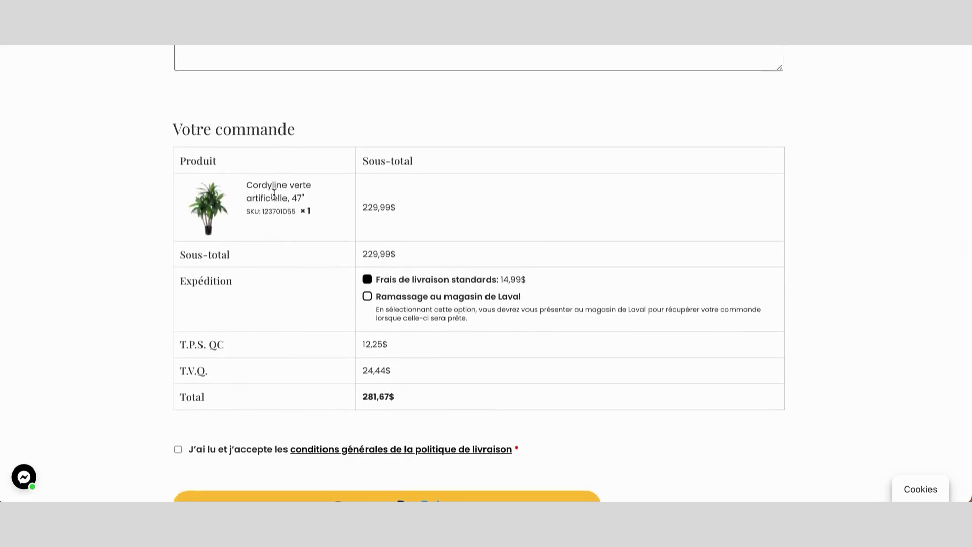
scroll(274, 195, down, 1)
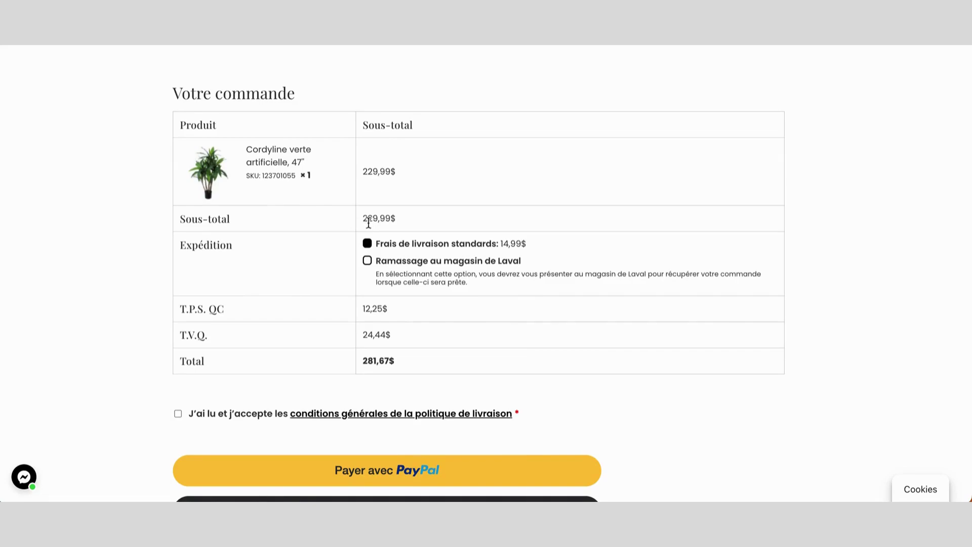
scroll(369, 222, down, 1)
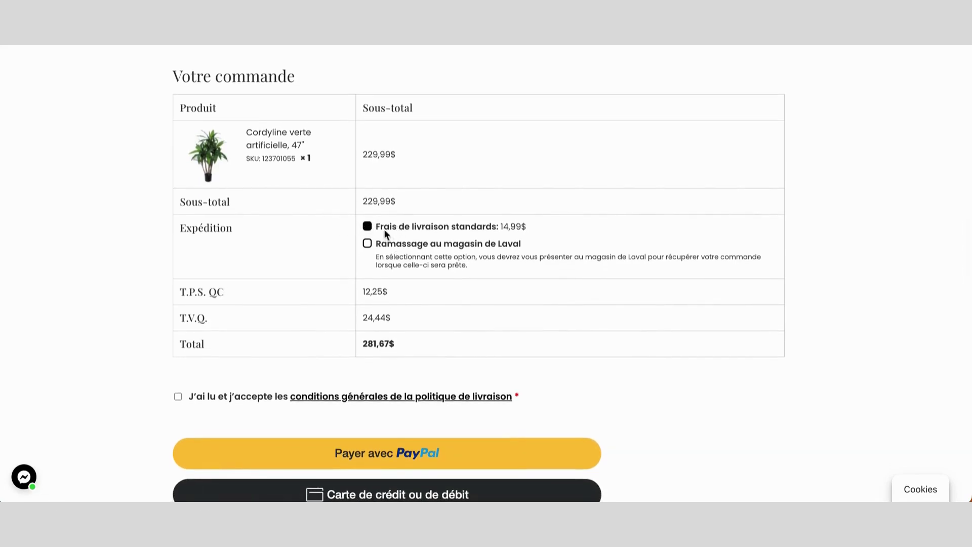
scroll(339, 221, down, 2)
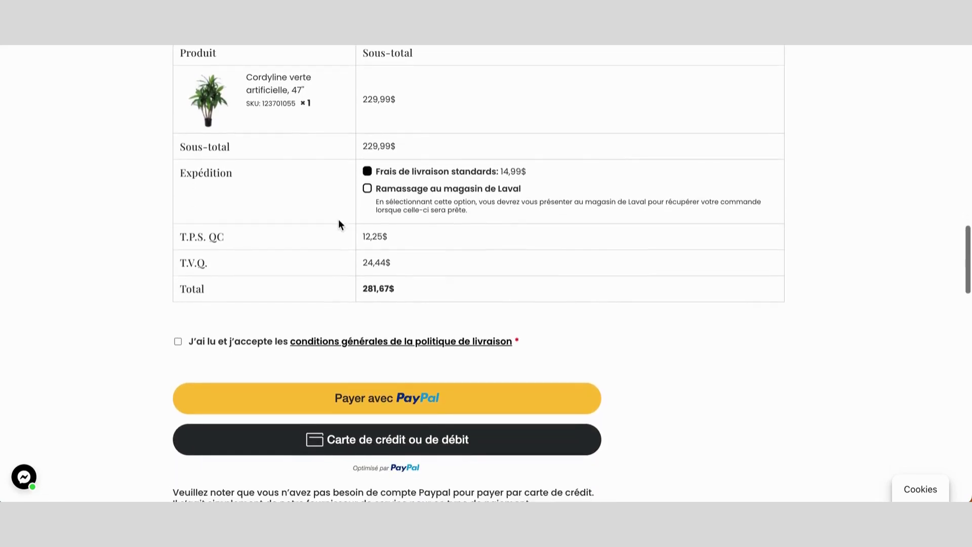
scroll(339, 223, down, 1)
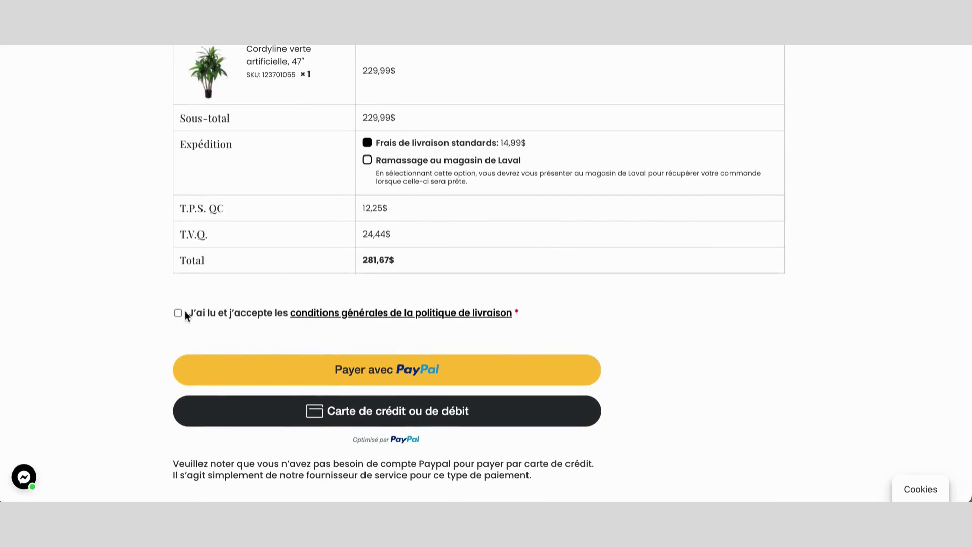
Accept the general conditions of the delivery policy and open the credit or debit card payment form.
click(180, 313)
scroll(249, 296, down, 2)
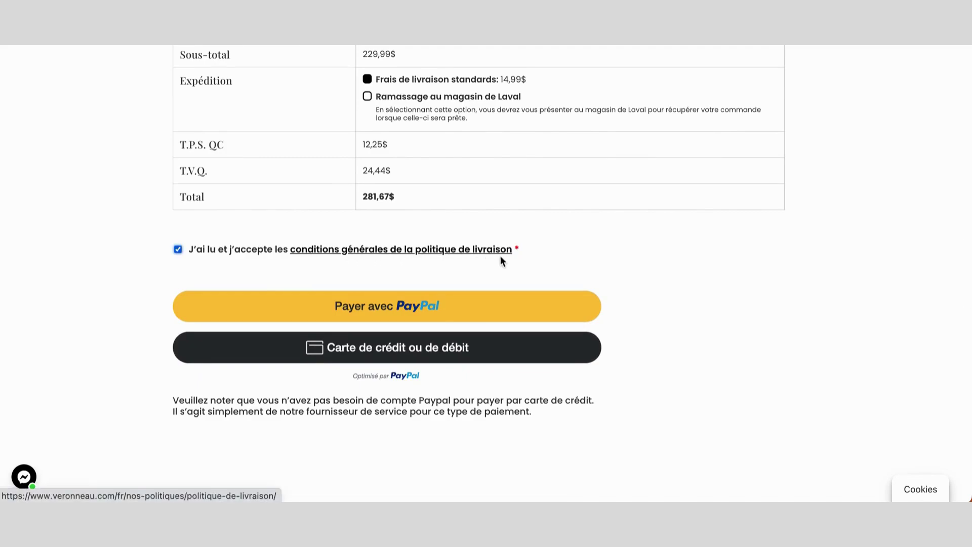
scroll(501, 257, down, 2)
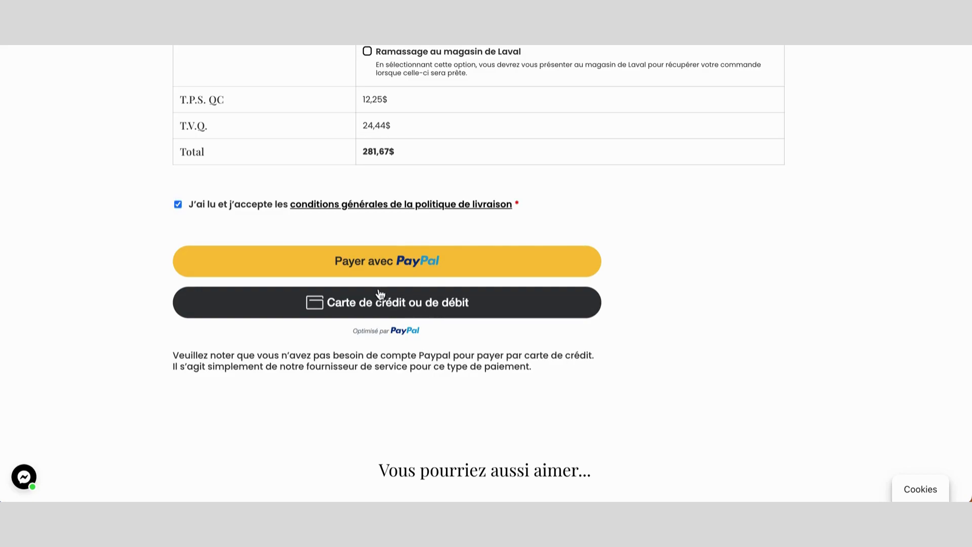
scroll(448, 280, down, 1)
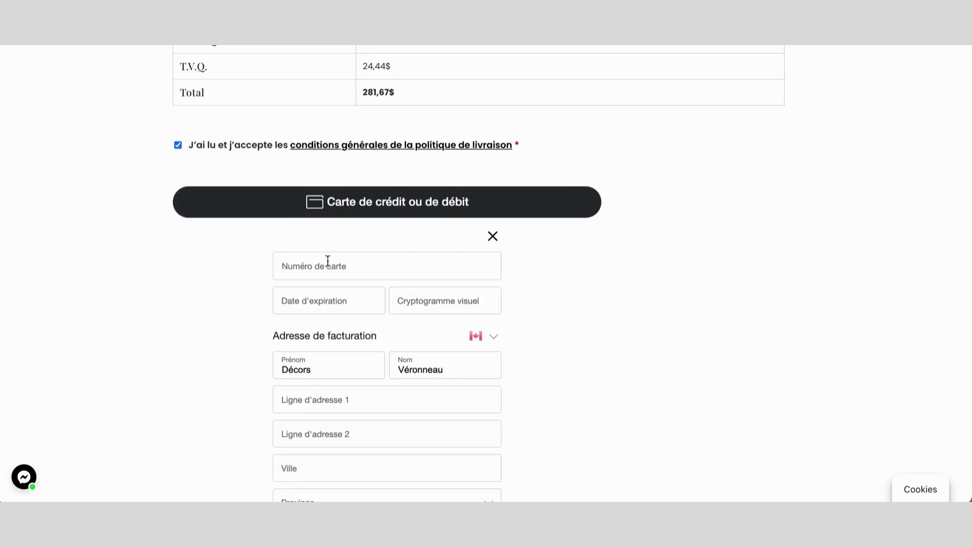
Examine the card payment form, from the card details and billing address fields to the PayPal privacy confirmation and final payment option.
scroll(385, 267, down, 1)
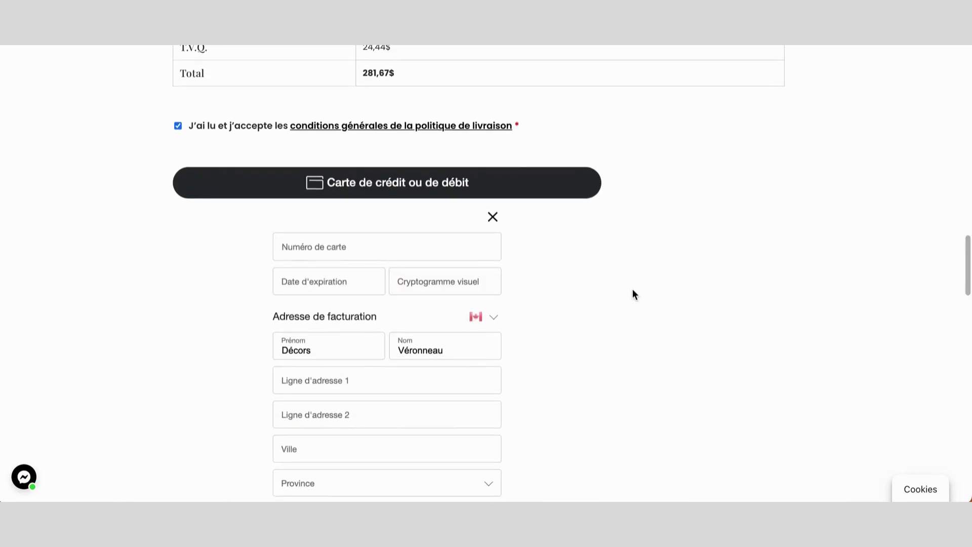
scroll(633, 288, down, 3)
scroll(532, 284, down, 1)
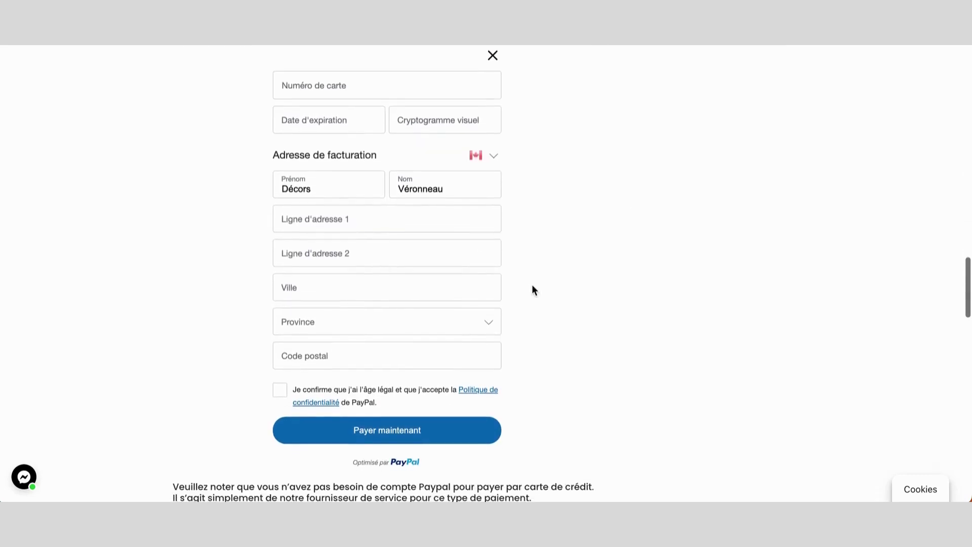
scroll(592, 358, down, 1)
scroll(593, 358, up, 4)
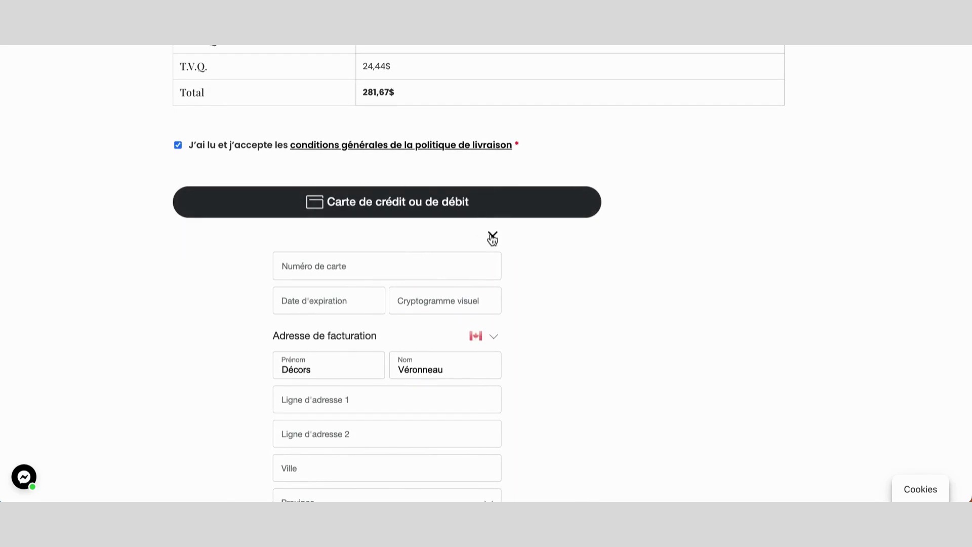
scroll(537, 254, down, 6)
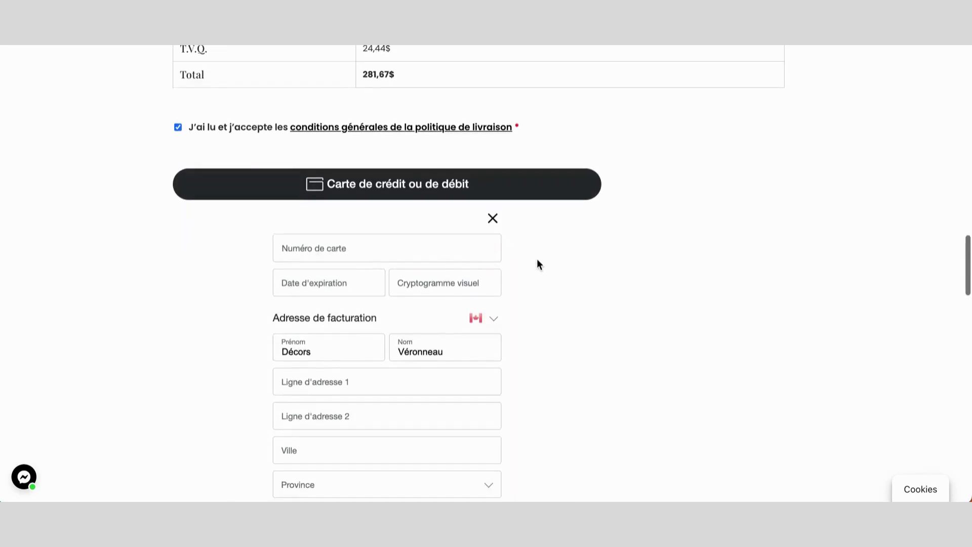
scroll(537, 259, up, 2)
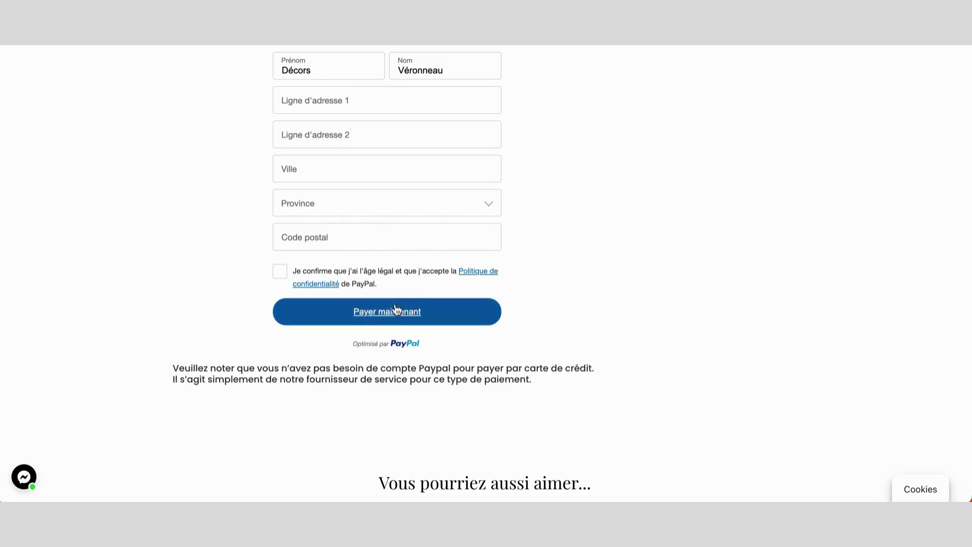
scroll(586, 317, down, 1)
scroll(586, 316, up, 1)
scroll(587, 317, up, 1)
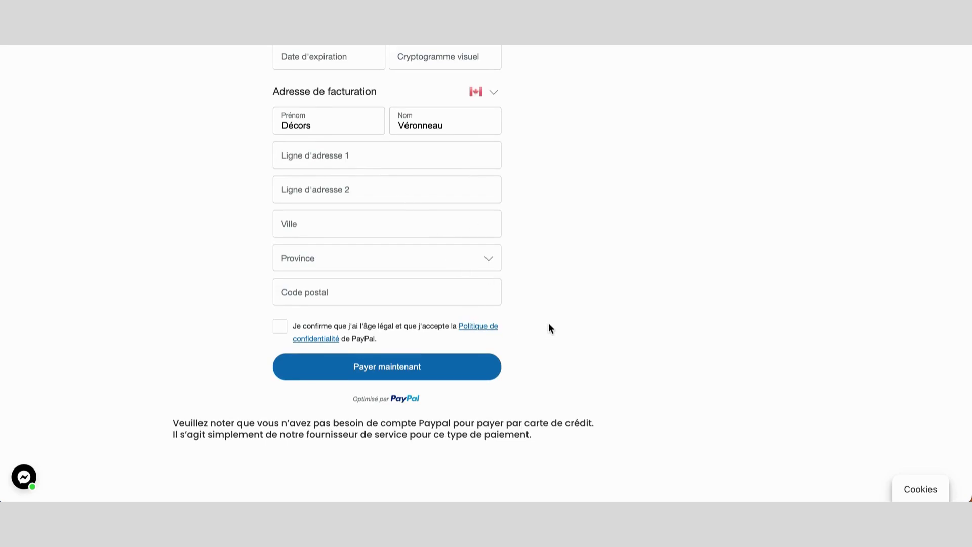
scroll(549, 323, down, 1)
scroll(548, 323, up, 2)
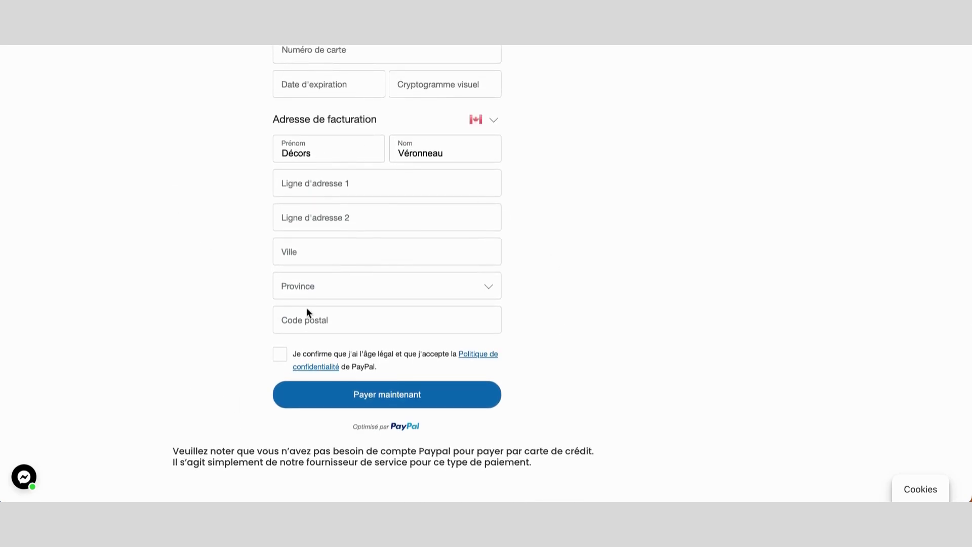